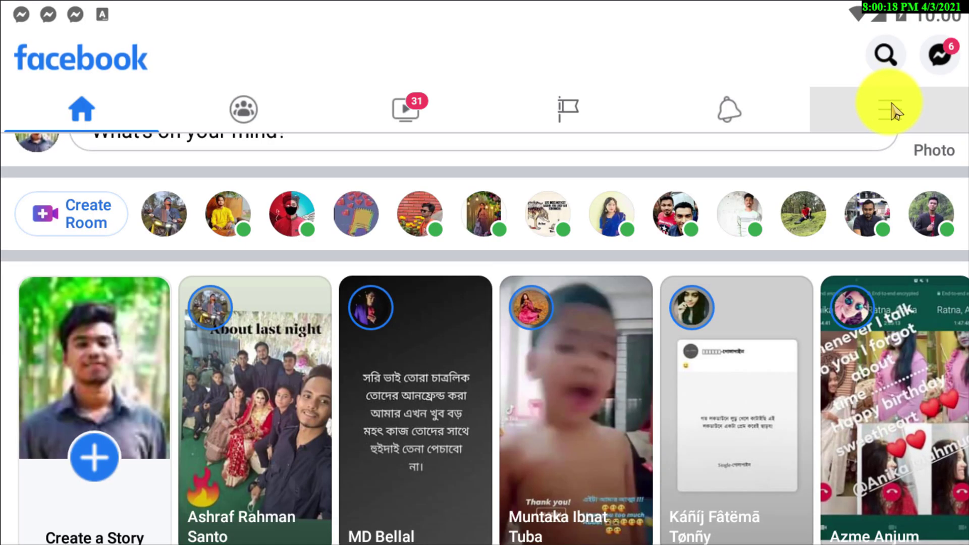
Go from the main menu through Settings & Privacy and Settings into Activity Log.
click(891, 110)
scroll(587, 475, down, 3)
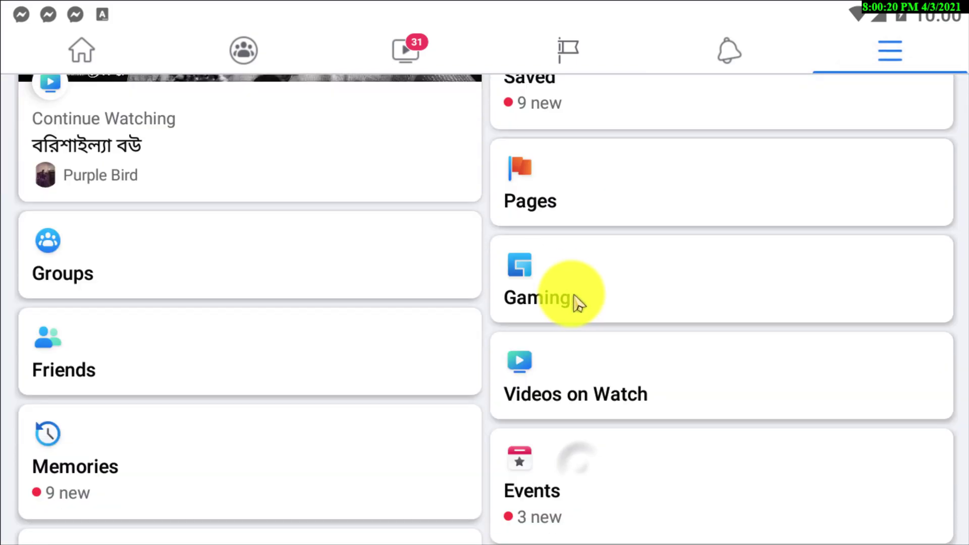
scroll(573, 298, down, 5)
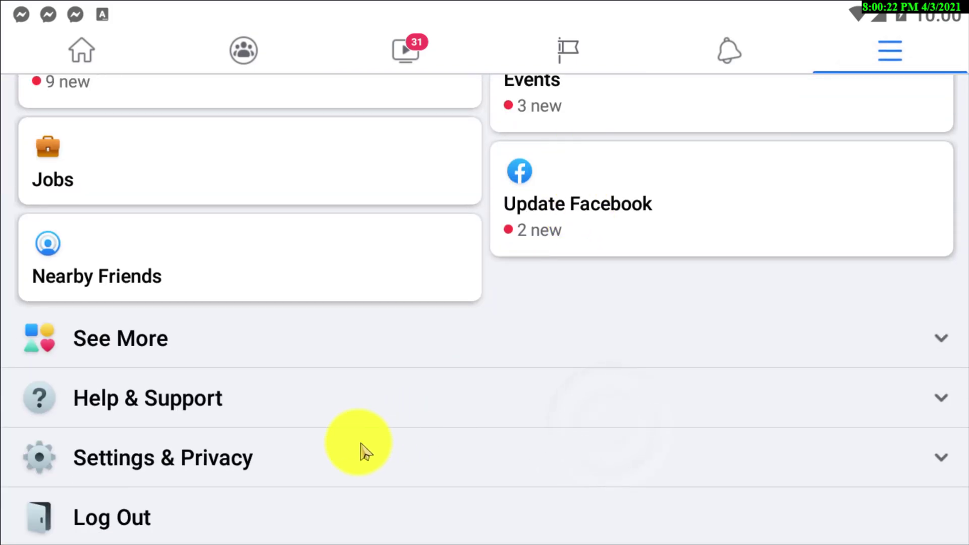
click(353, 461)
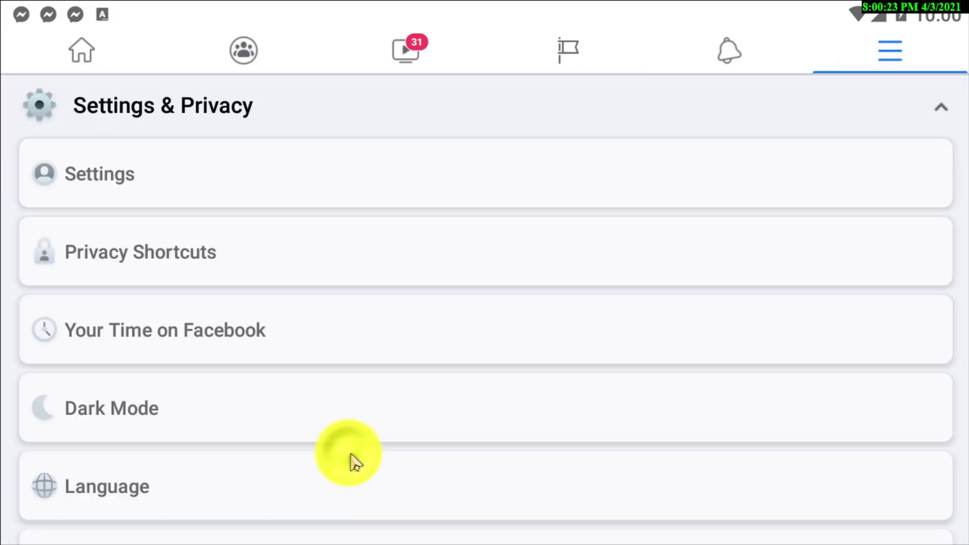
click(152, 185)
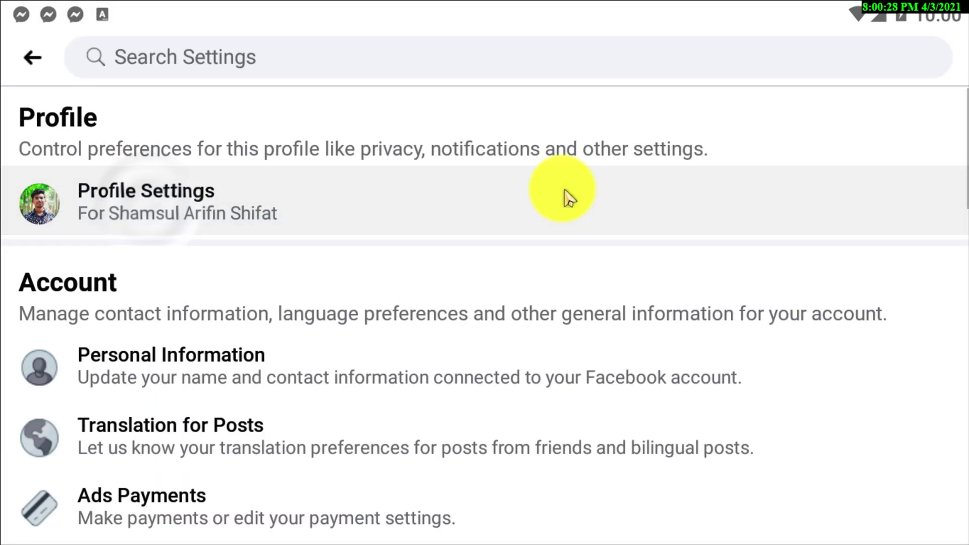
drag(151, 216, 882, 35)
drag(393, 422, 227, 366)
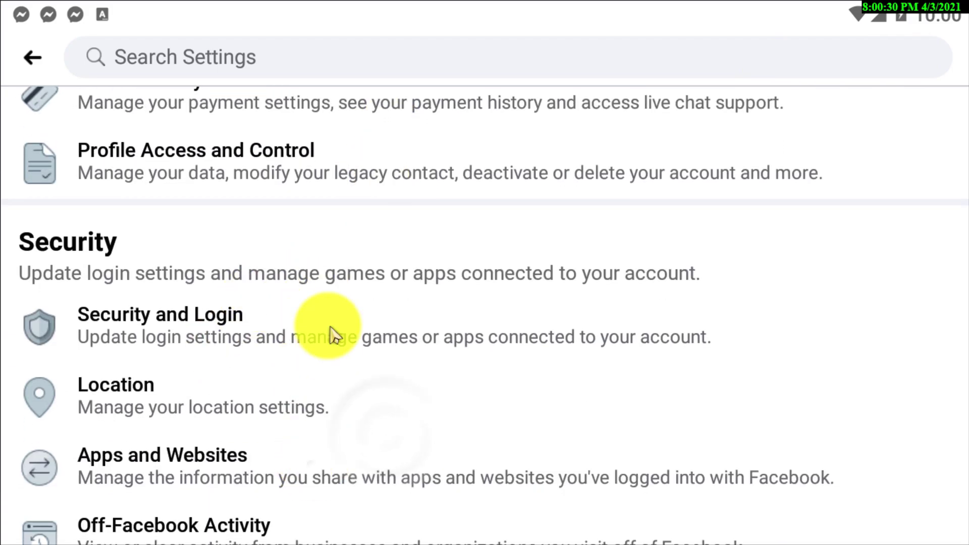
drag(333, 336, 192, 310)
scroll(299, 246, up, 10)
scroll(199, 340, up, 5)
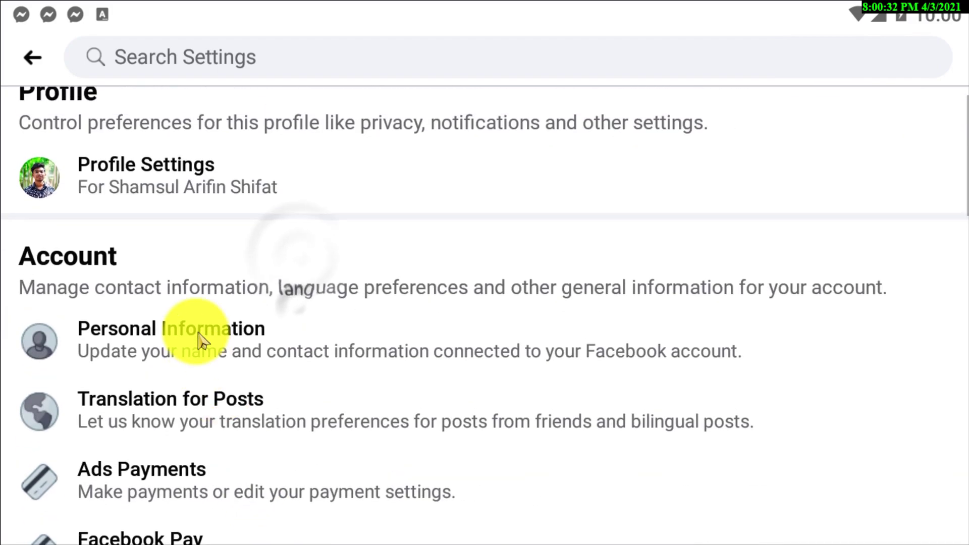
click(296, 210)
drag(328, 390, 346, 169)
drag(406, 437, 411, 191)
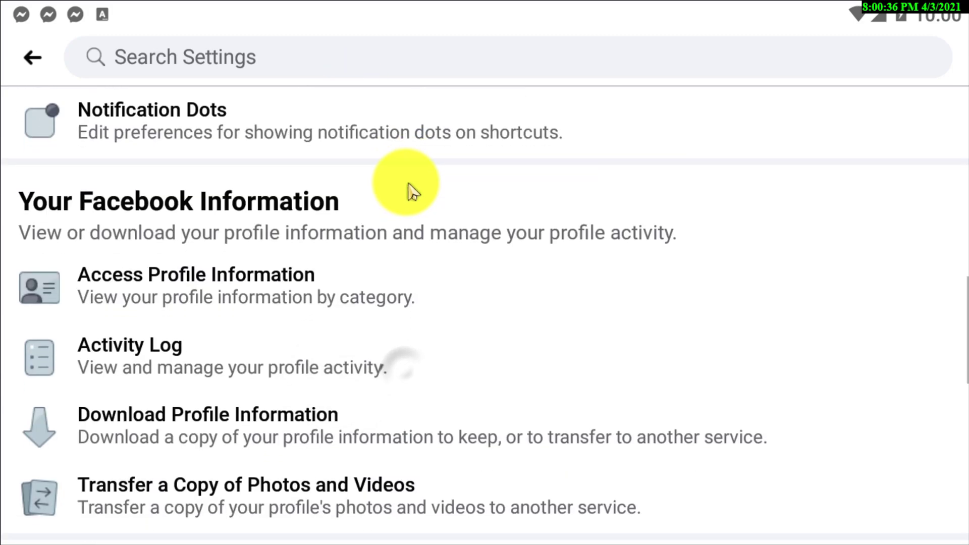
click(213, 356)
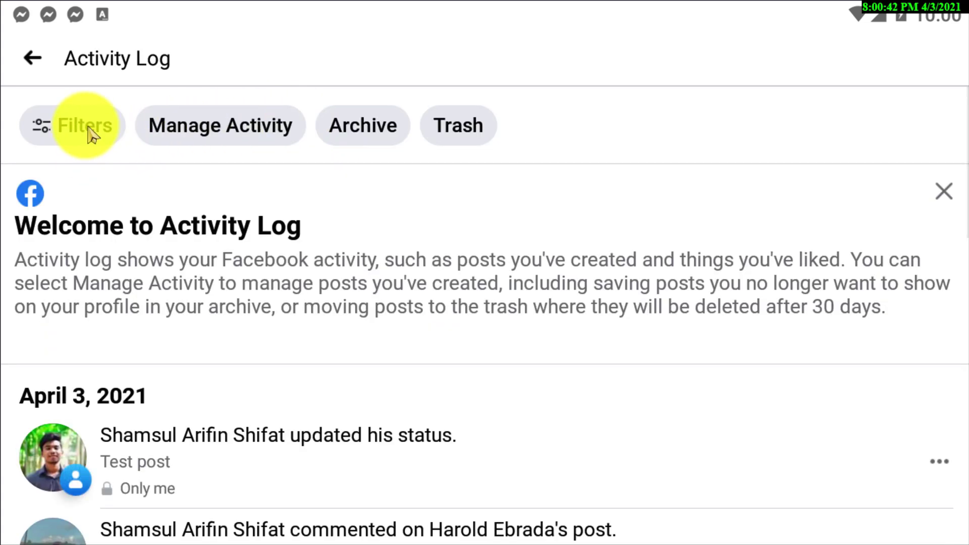
Show the Activity Log category filter with Logged Actions and Other Activity expanded.
click(91, 134)
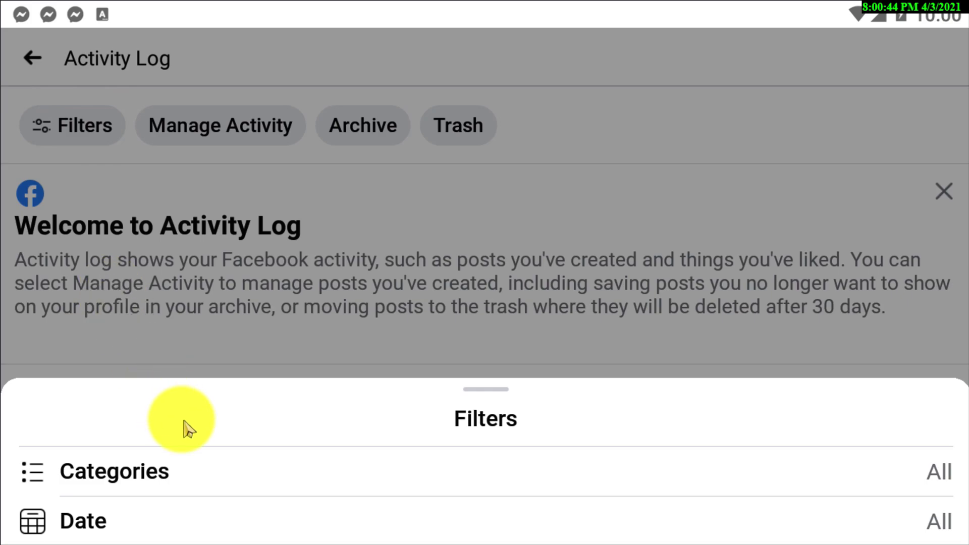
click(253, 491)
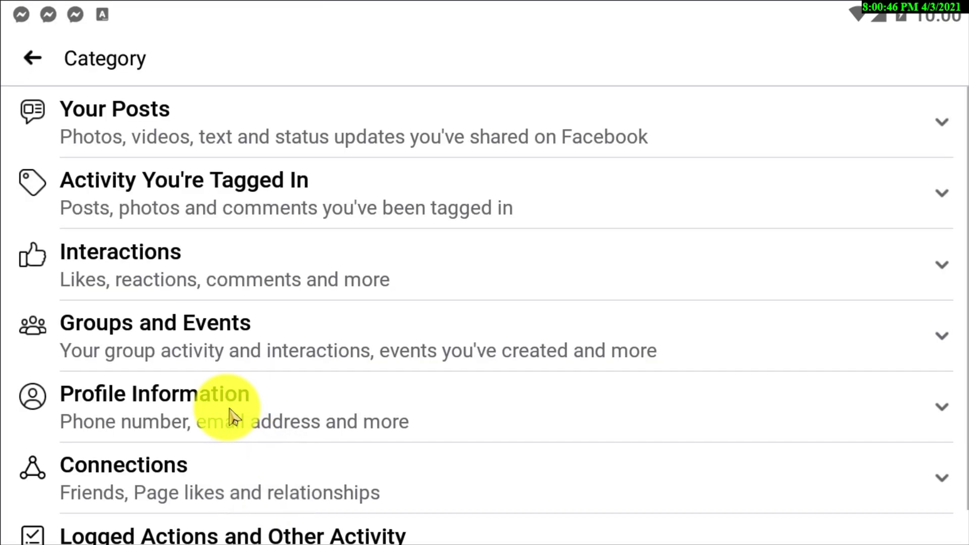
drag(259, 482, 252, 342)
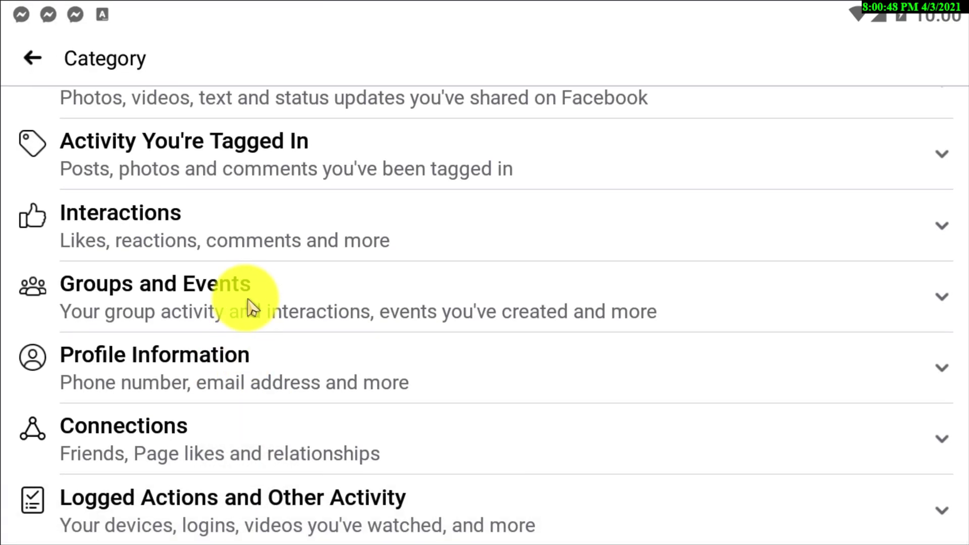
click(933, 515)
drag(771, 411, 752, 80)
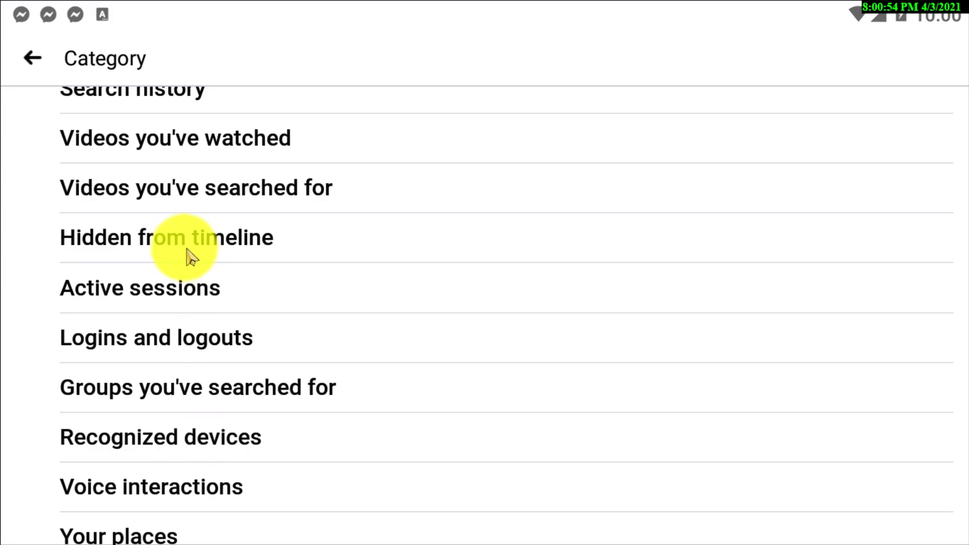
click(192, 257)
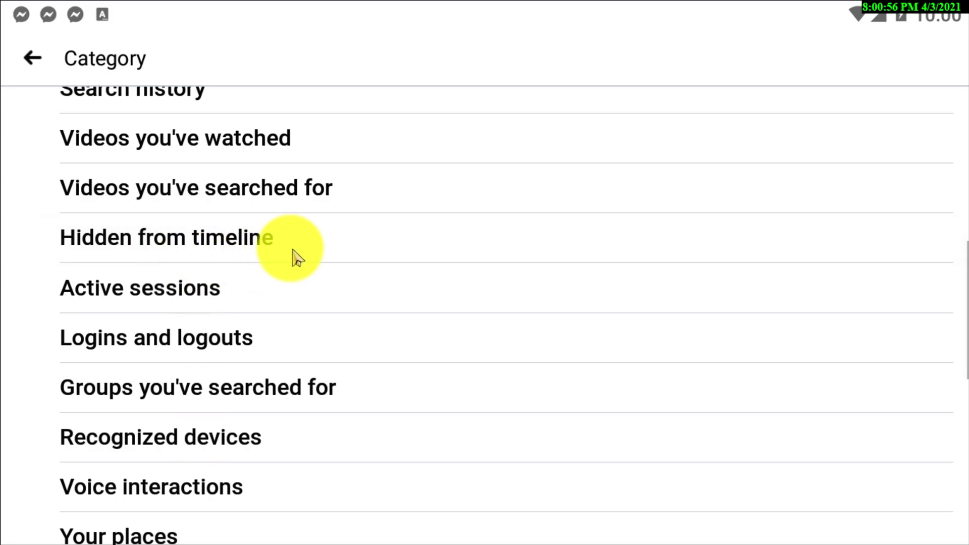
Apply the 'Hidden from timeline' category filter to the Activity Log.
click(296, 258)
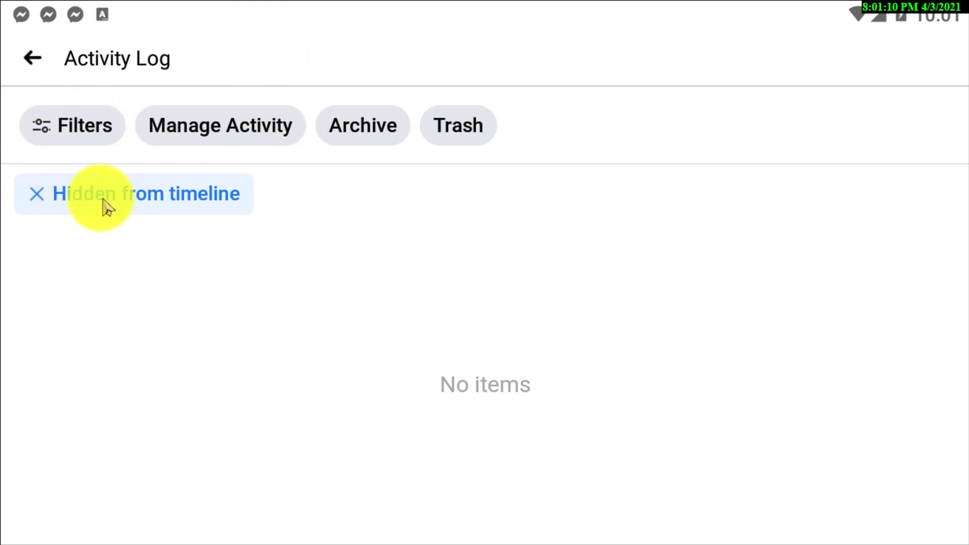
Back out through settings and the menu to the Home news feed.
click(33, 61)
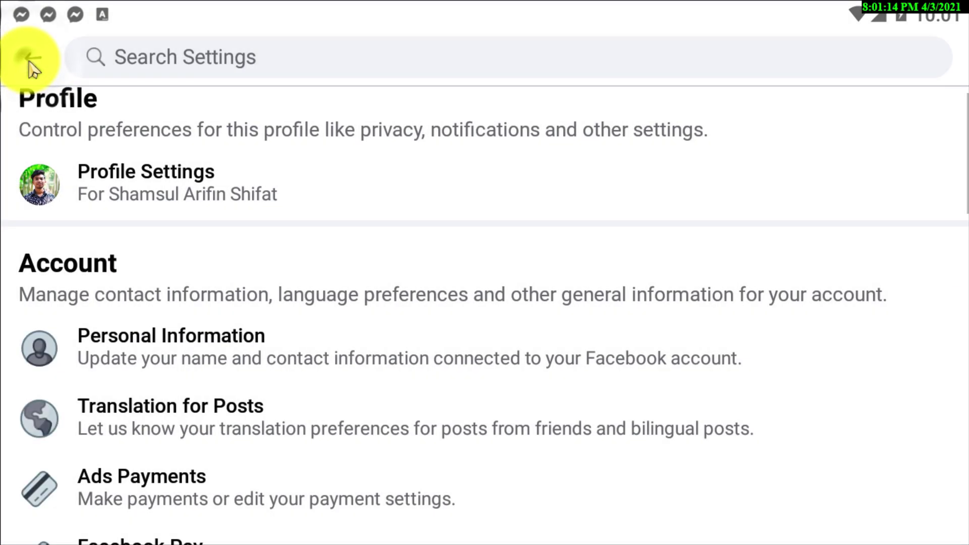
click(32, 63)
click(67, 59)
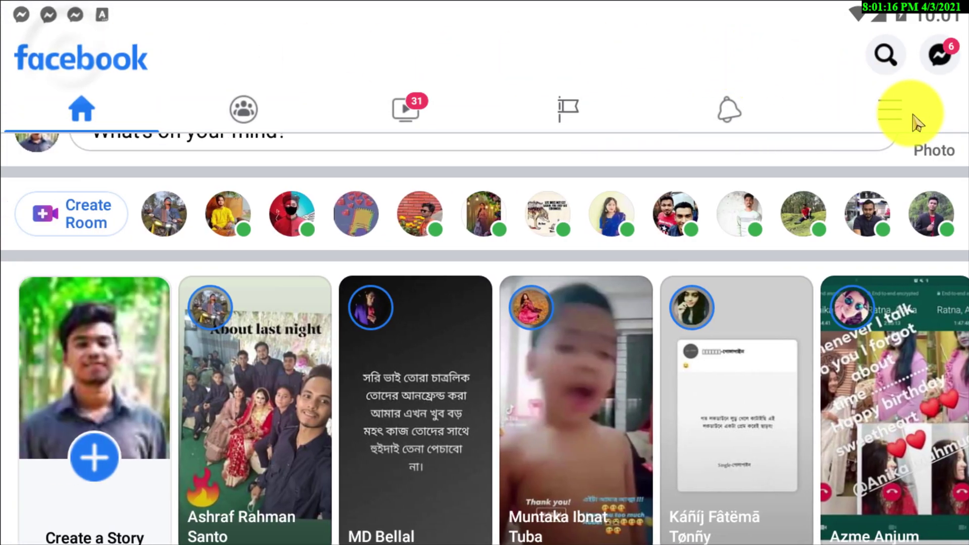